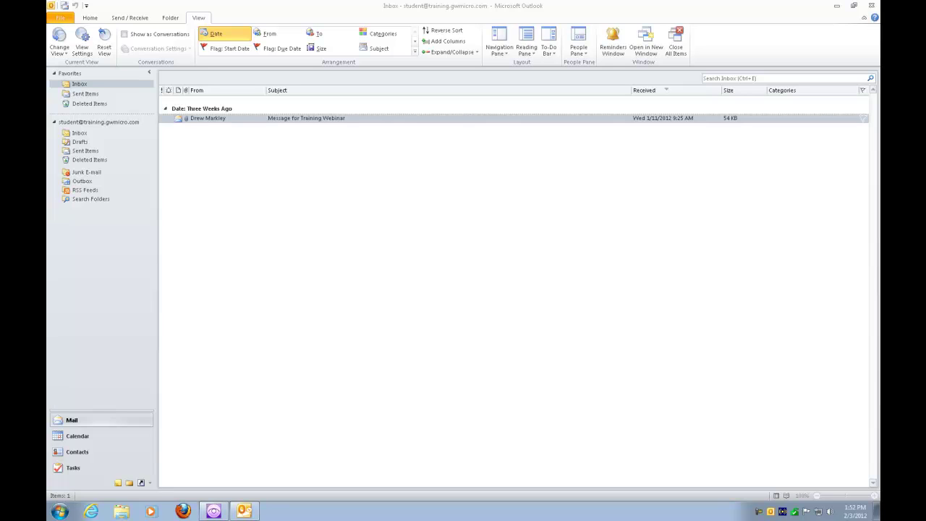
- Create a new Untitled message with Ctrl+N and maximize its window from the system menu
left_click(322, 118)
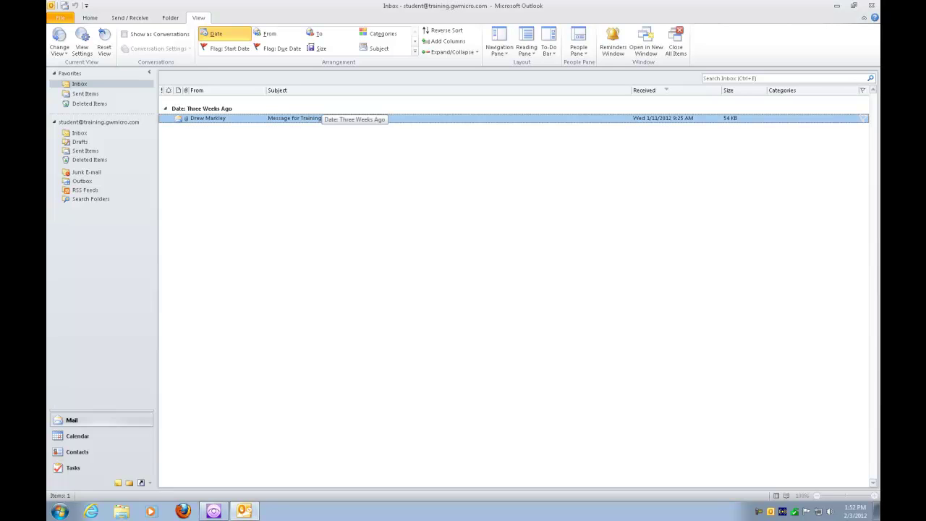
key("ctrl+shift+t")
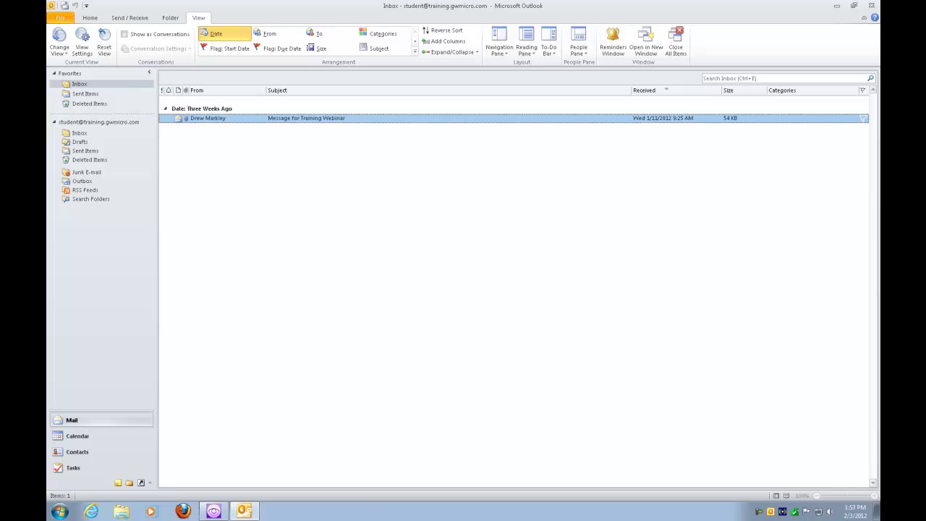
key("ctrl+n")
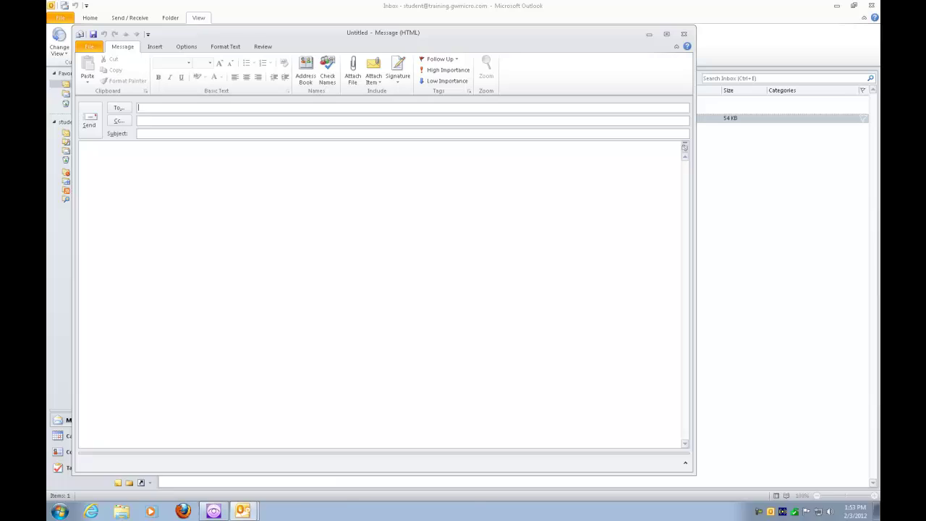
key("ctrl+shift+t")
key("alt+space")
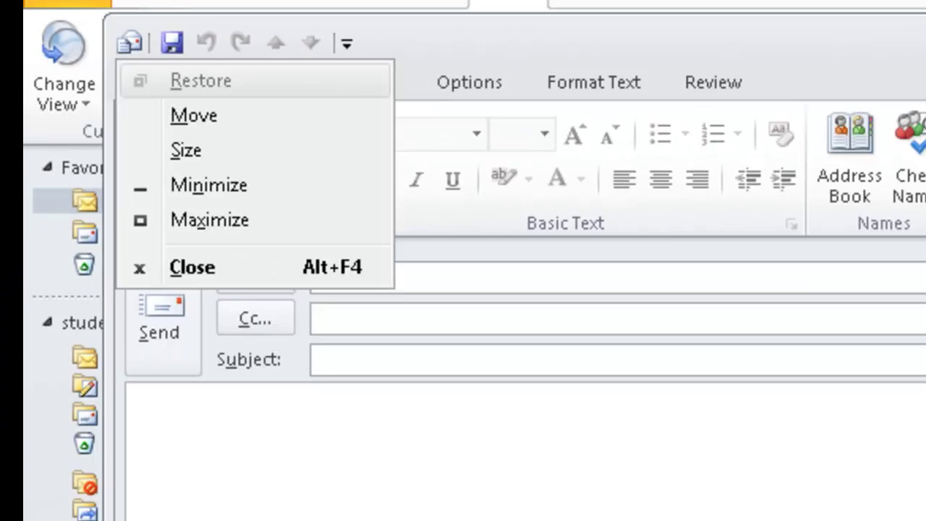
key("x")
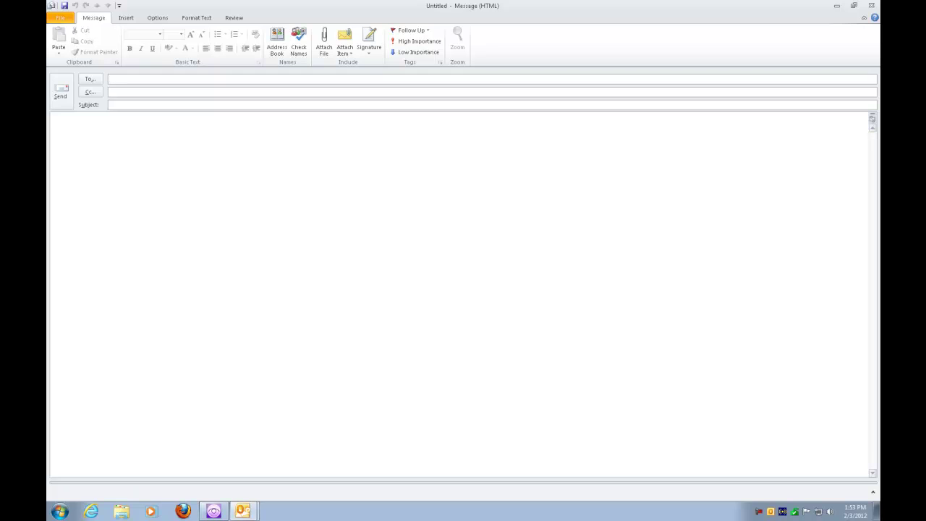
- Enter the recipient's e-mail address in To and accept the suggested saved contact
key("ctrl+shift+t")
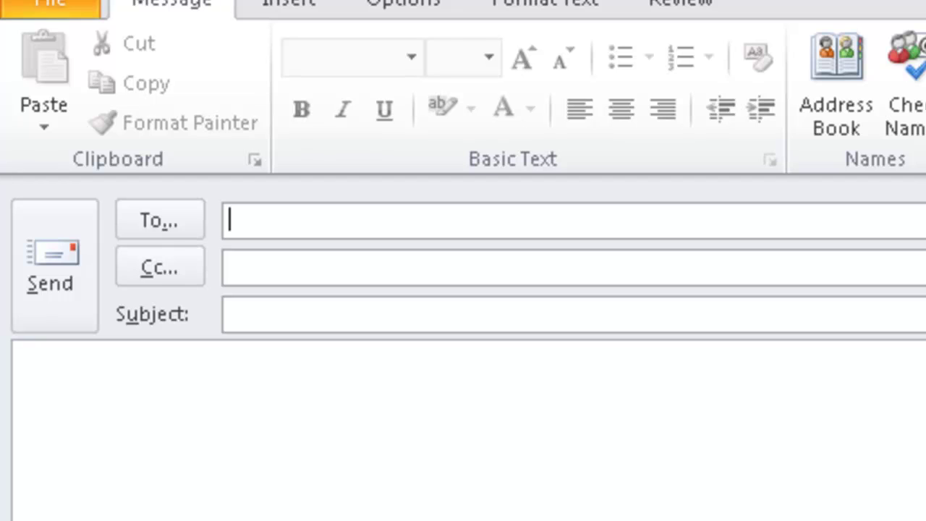
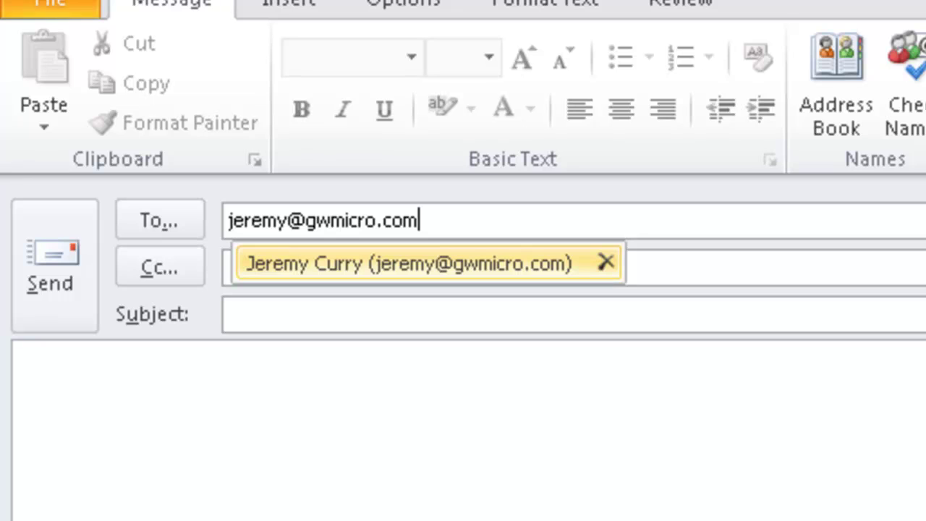
key("Return")
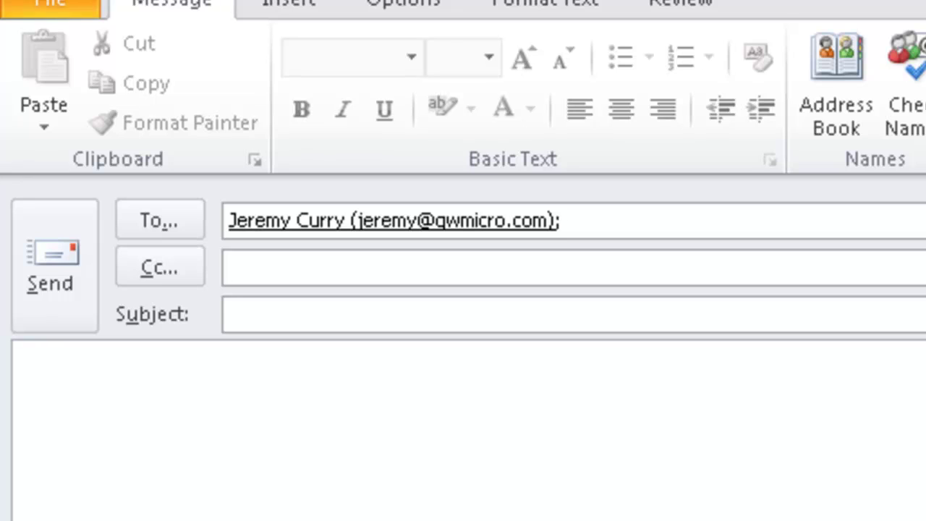
- Enter 'How to' as the subject, leaving the cursor in the message body
left_click(229, 267)
left_click(229, 314)
type("How to")
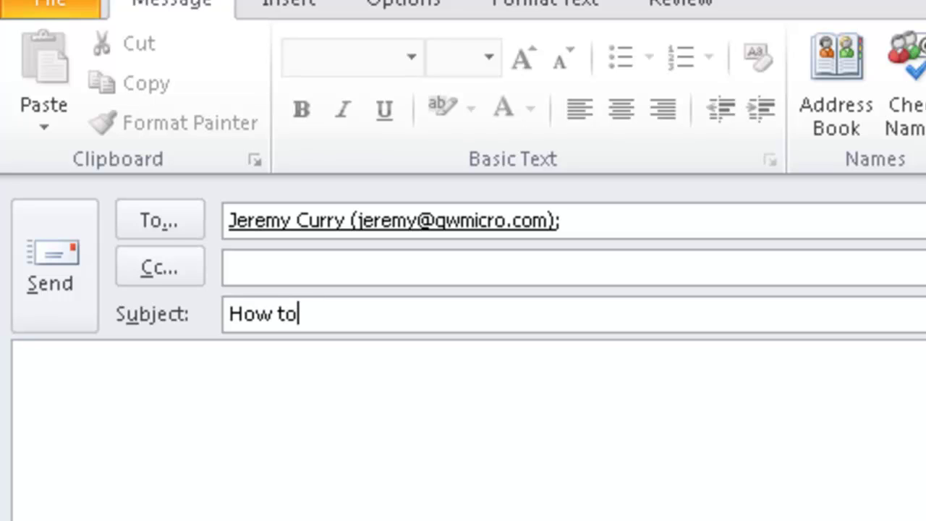
left_click(32, 383)
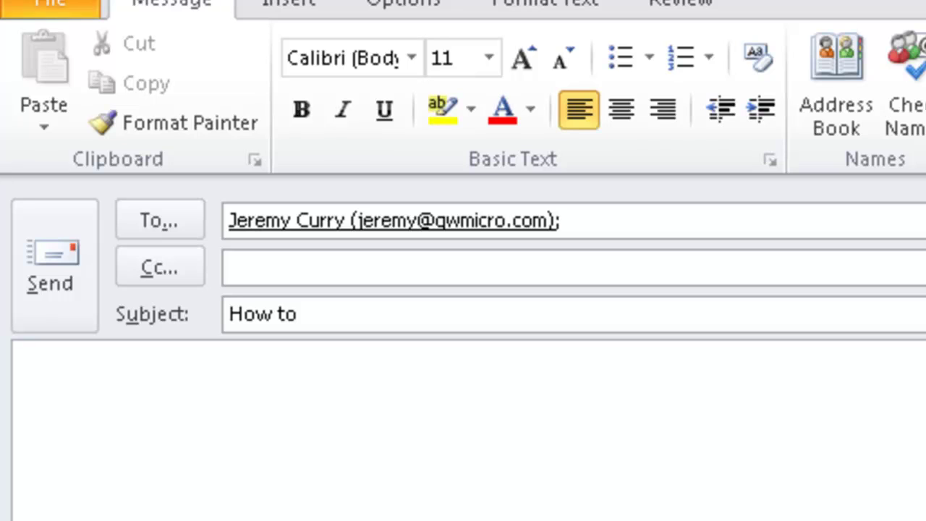
- Write 'Here is my message.' as the message body text
type("Here")
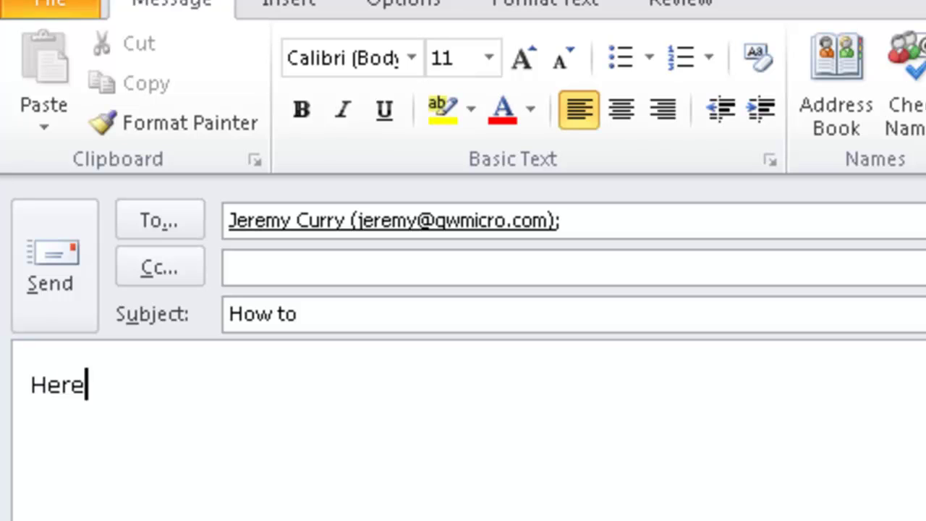
type(" is my message")
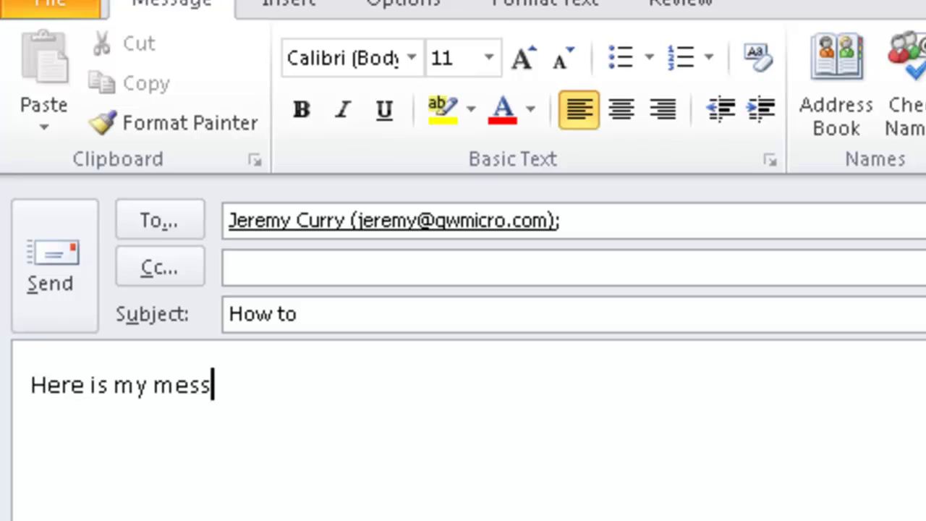
type(".")
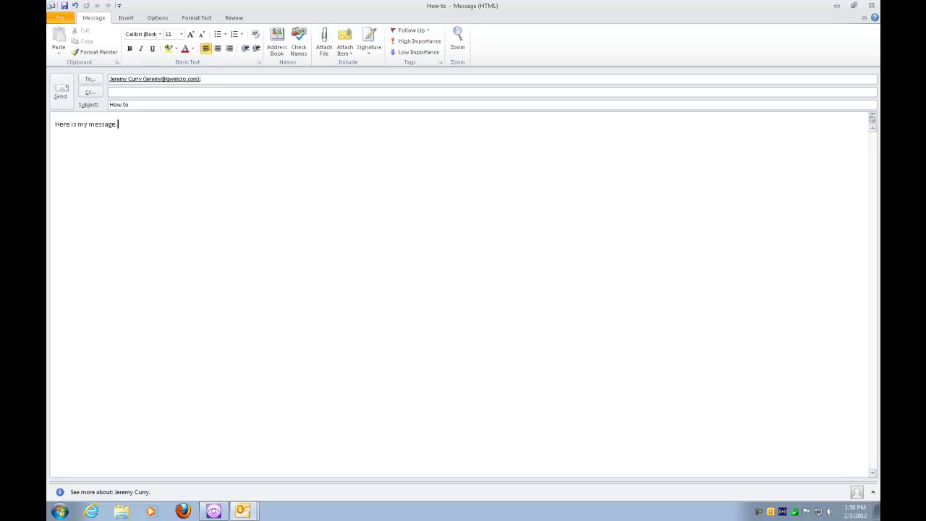
- Show the Insert tab commands and choose Attach File
key("alt+n")
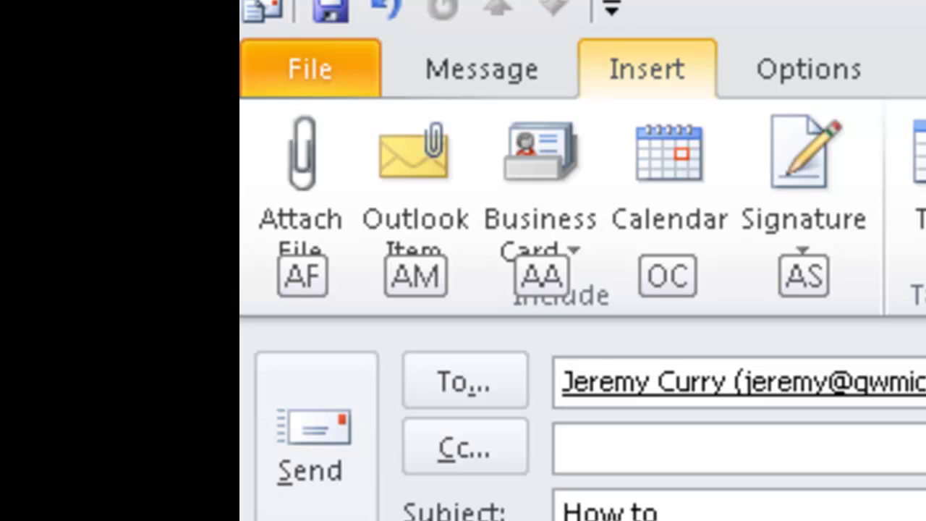
key("a")
key("f")
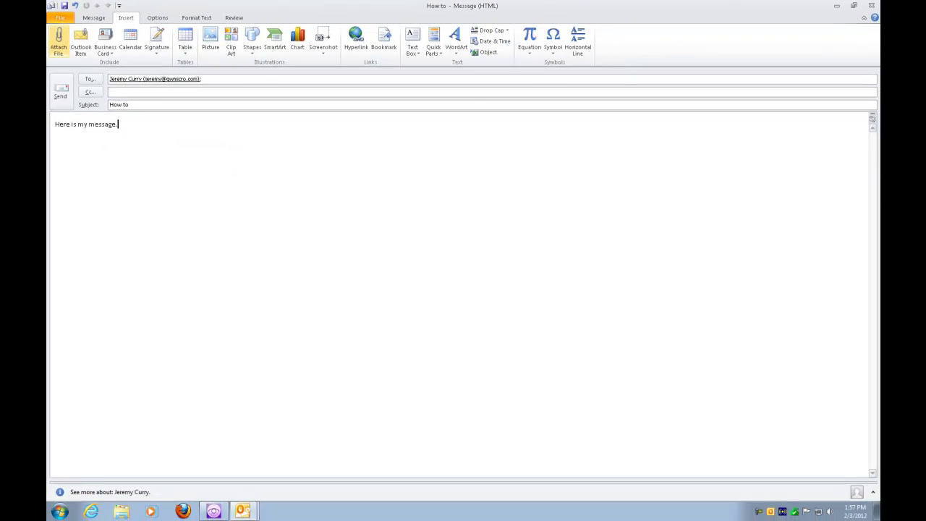
- In the Insert File dialog, select the Test document from the Desktop file list
left_click(58, 42)
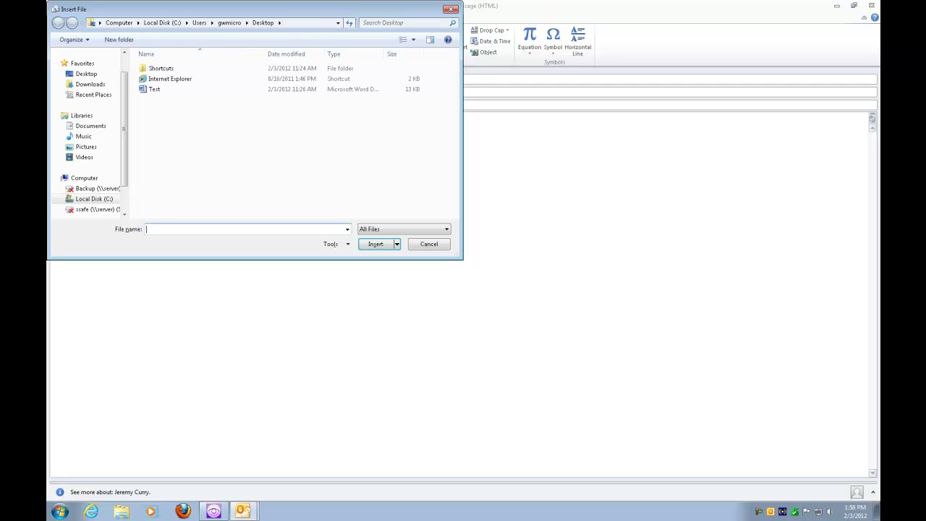
key("shift+Tab")
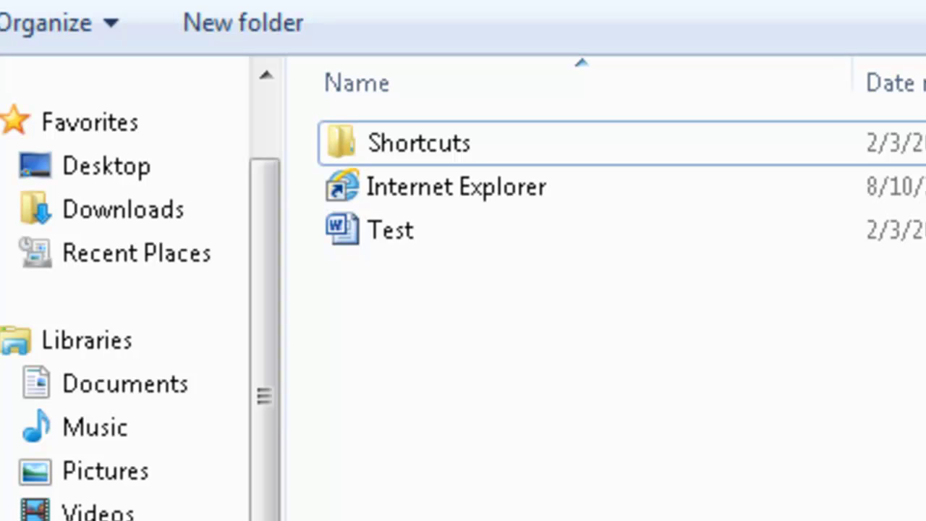
left_click(456, 187)
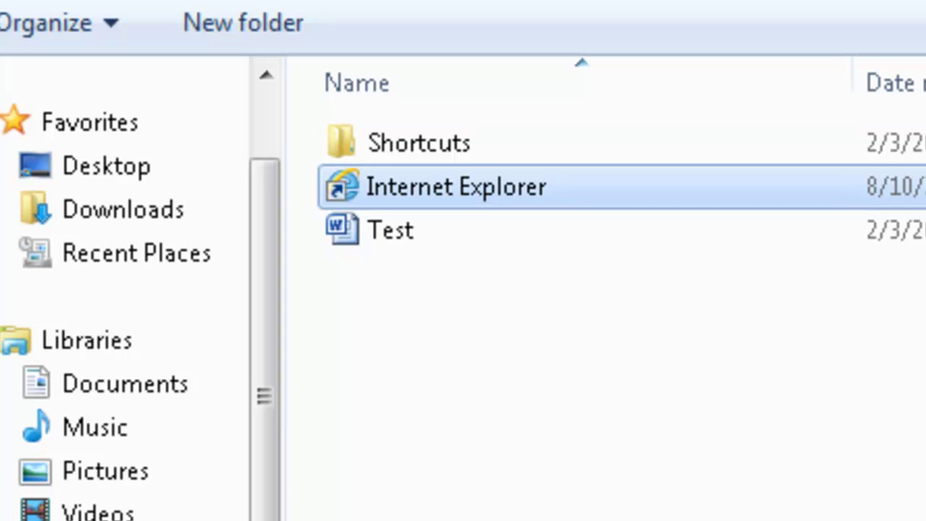
left_click(391, 230)
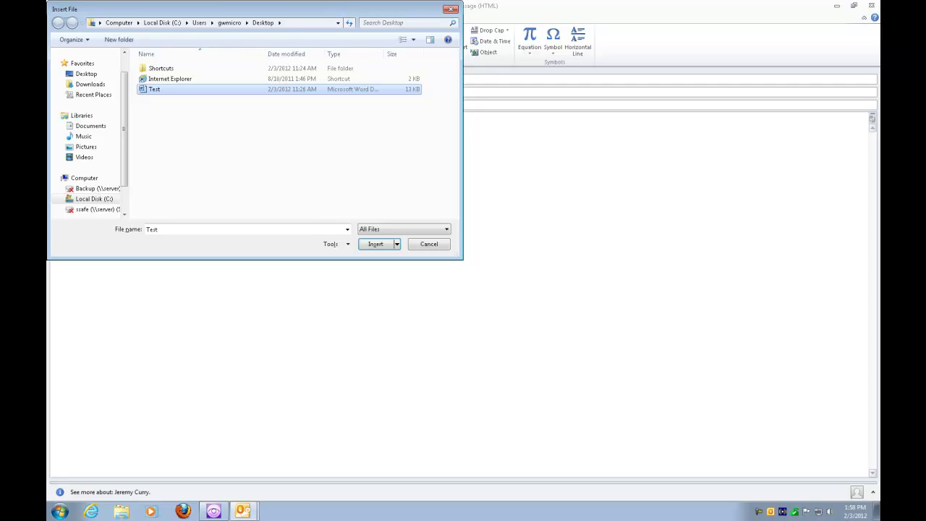
- Attach Test.docx (12 KB) to the 'How to' message and send it
key("Return")
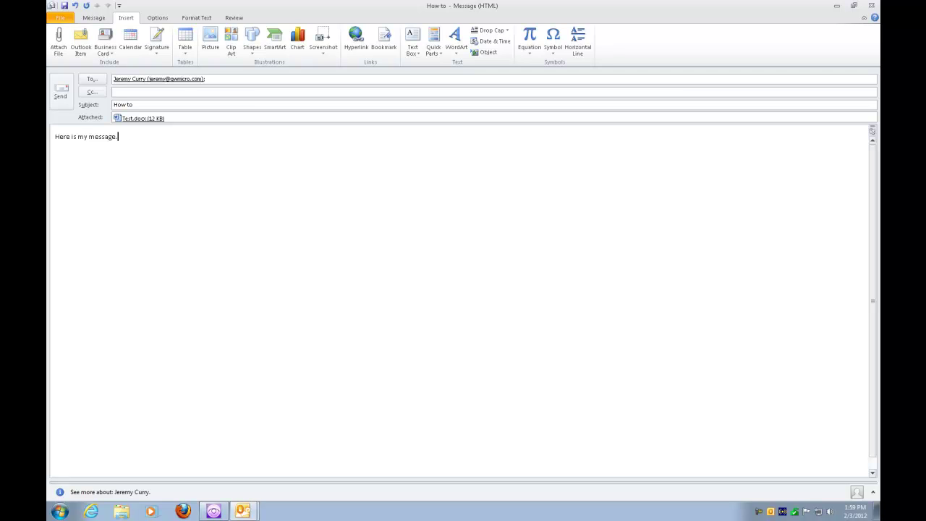
key("alt+7")
key("alt+s")
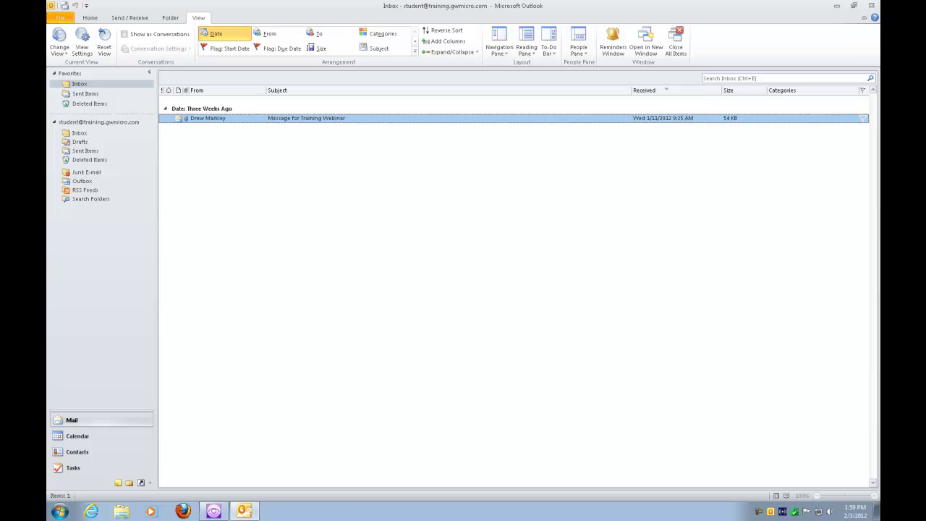
- Go to the Sent Items folder via Ctrl+Y to see the sent 'How to' message
key("ctrl+y")
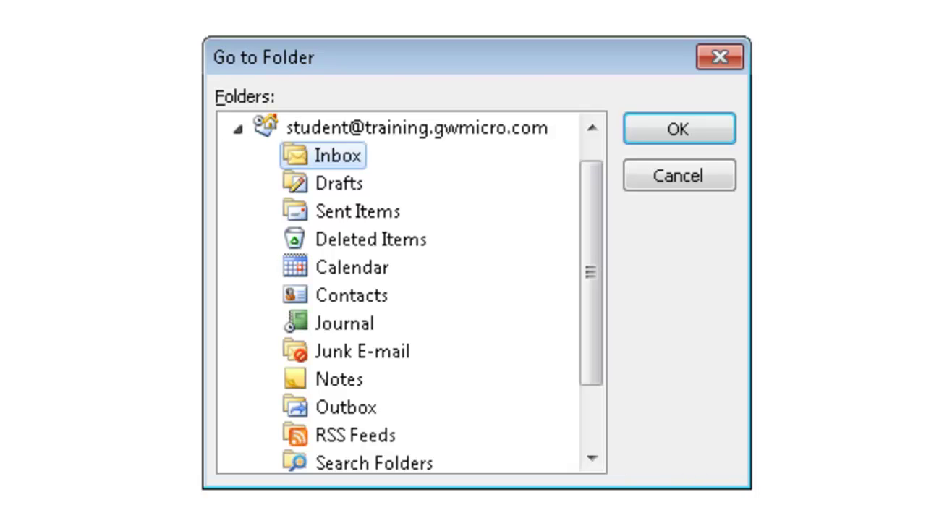
key("s")
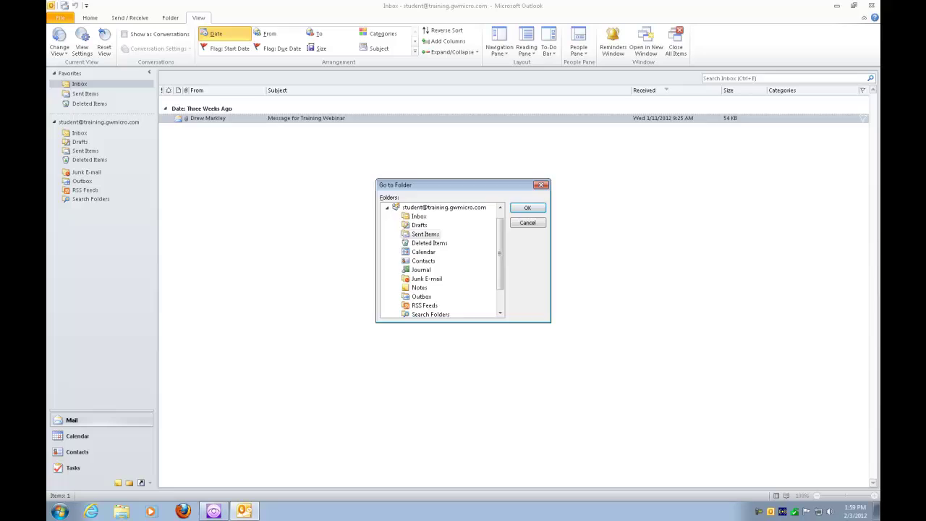
key("Return")
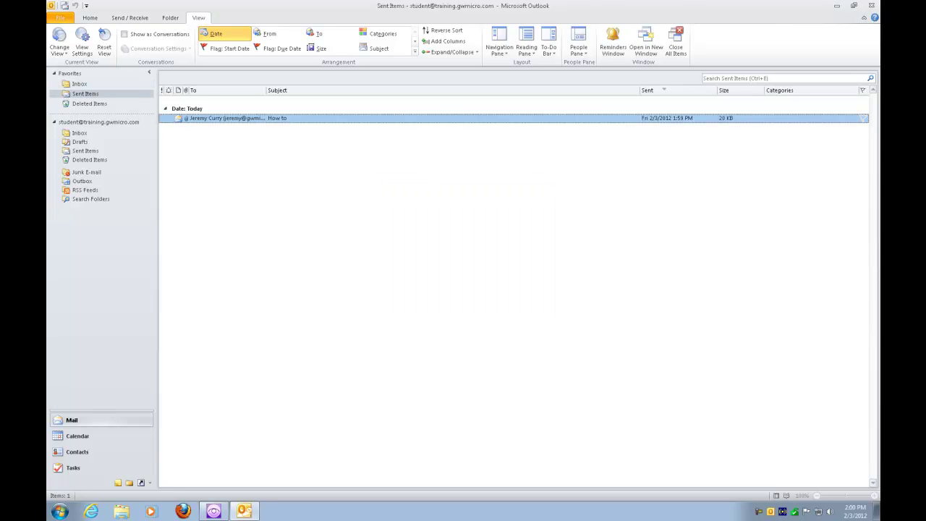